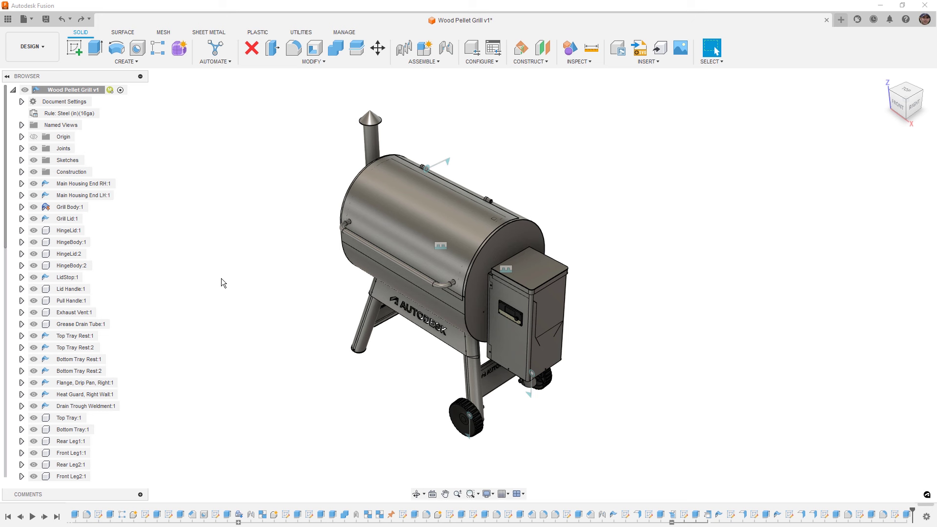
Test-swing the grill lid open, revert it closed, then select and expand Grill Lid:1.
left_click_drag(373, 221, 623, 179)
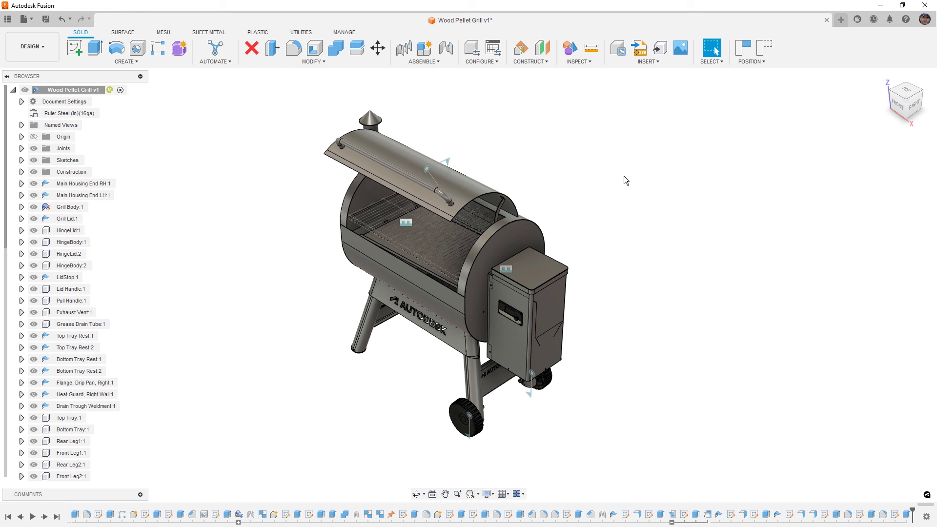
left_click(764, 49)
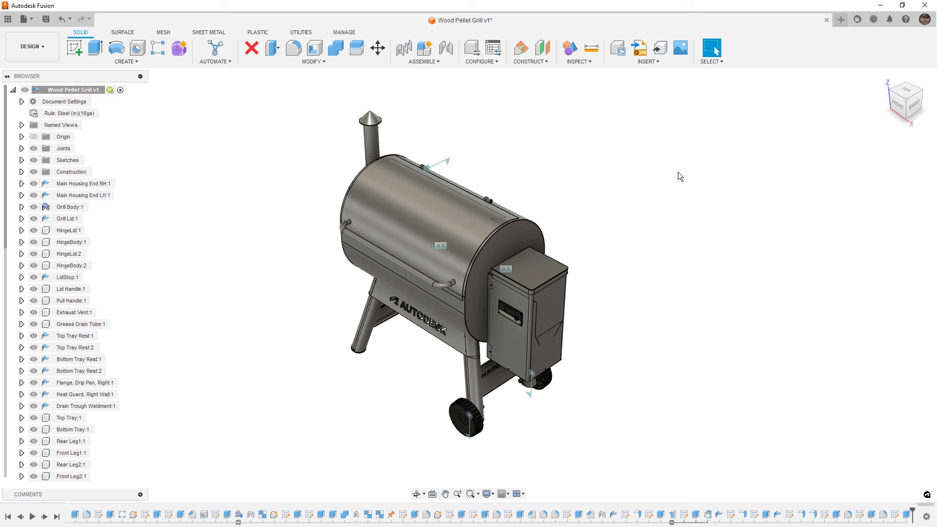
left_click(430, 207)
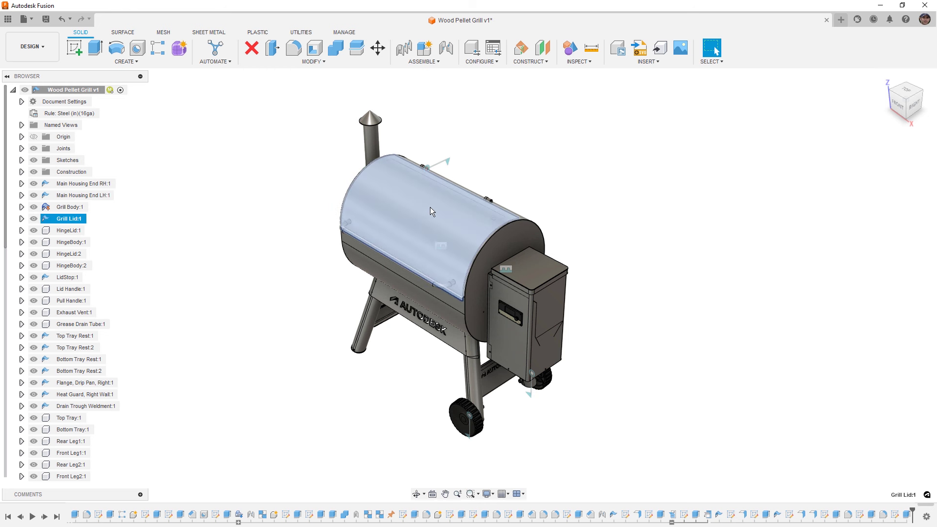
left_click(21, 219)
Show the origin planes of Grill Lid:1 and the assembly, then swing the lid open on its hinge.
left_click(41, 241)
left_click(195, 241)
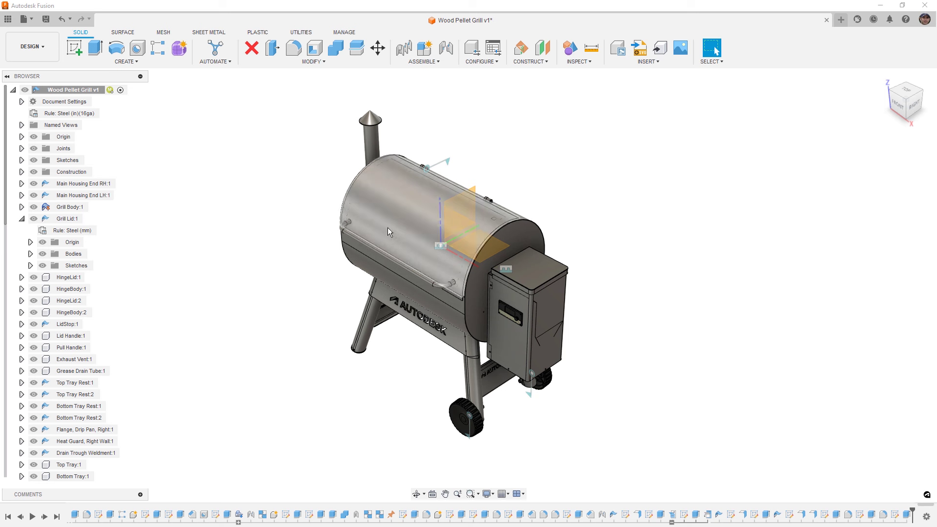
left_click_drag(387, 227, 388, 137)
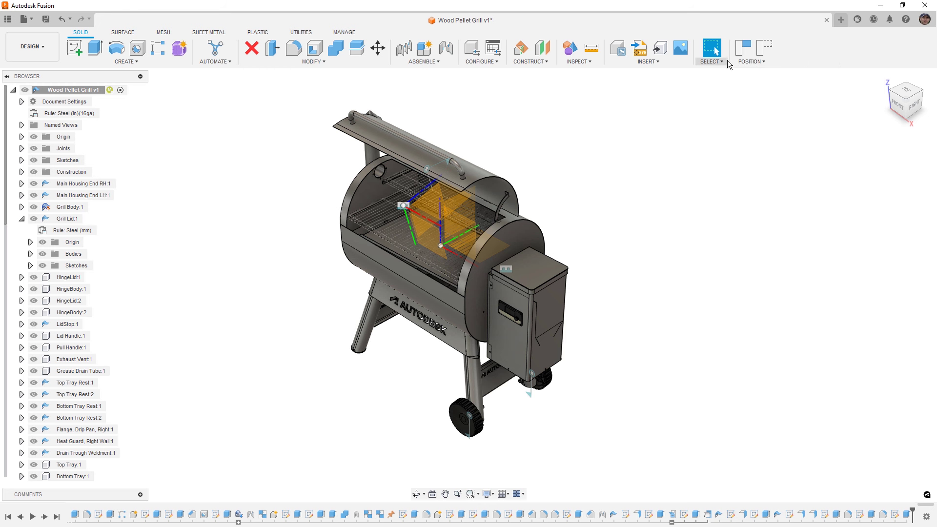
Restore the lid closed, swing it open again, and capture that position as Position6.
left_click(764, 49)
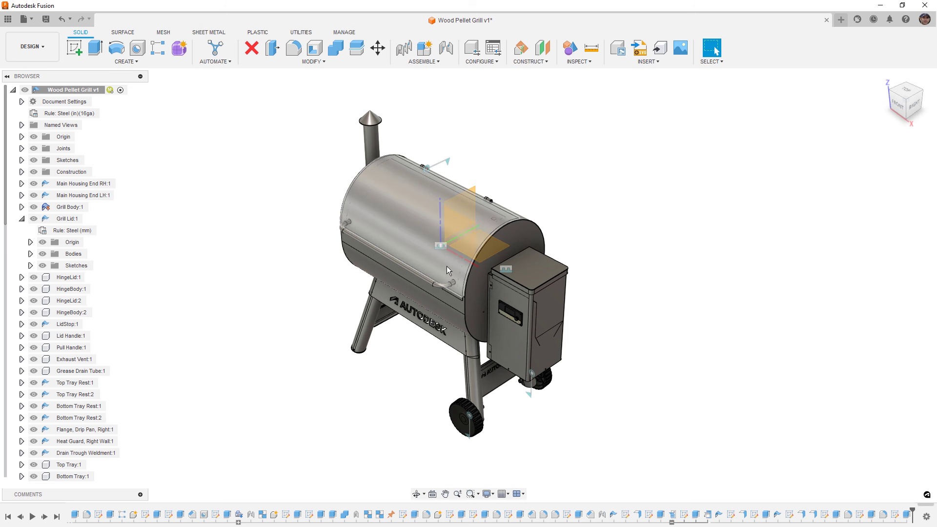
left_click_drag(447, 265, 431, 174)
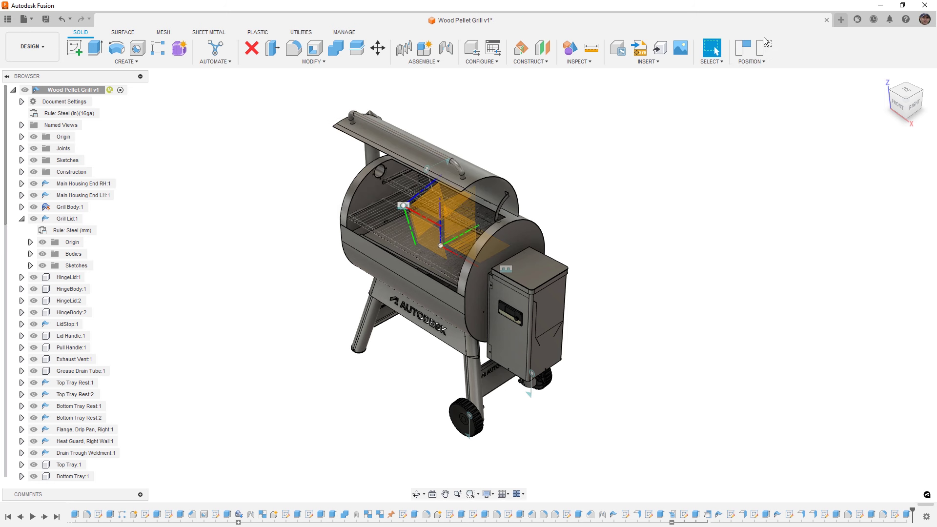
left_click(743, 49)
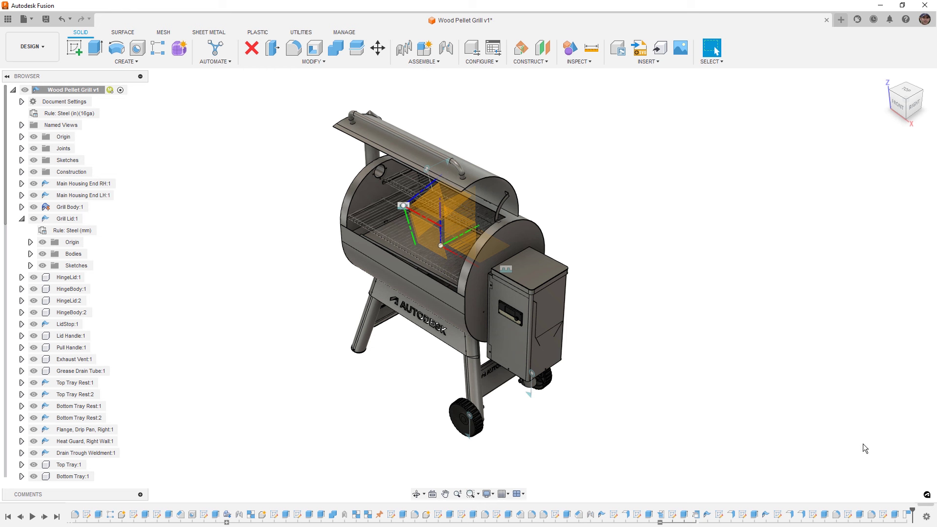
left_click(907, 515)
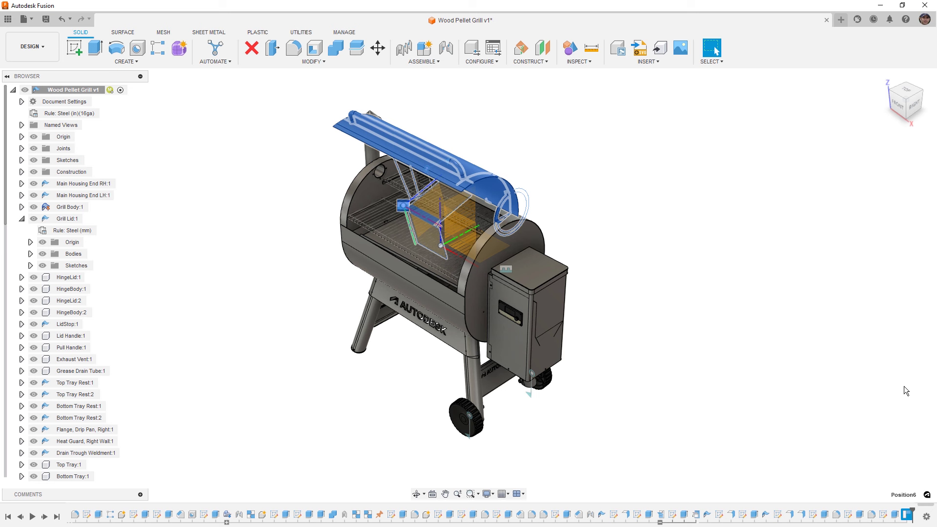
Edit Position6 to hold the grill lid partly closed, then swing the pellet hopper lid open.
right_click(907, 515)
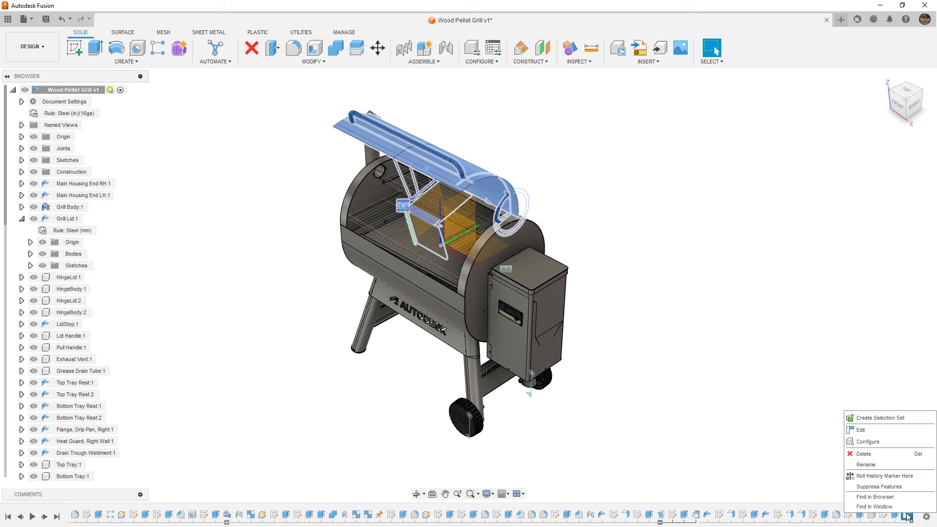
left_click(887, 432)
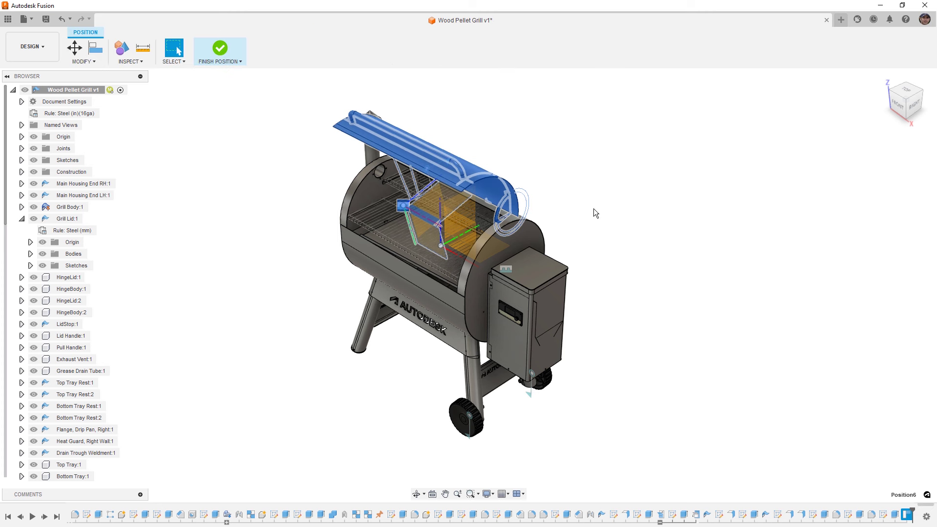
left_click_drag(461, 167, 457, 204)
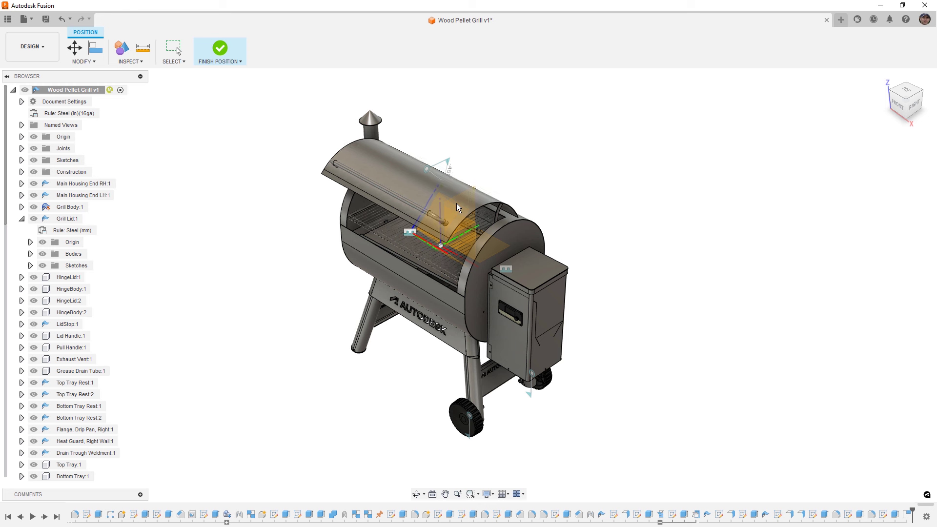
left_click(217, 49)
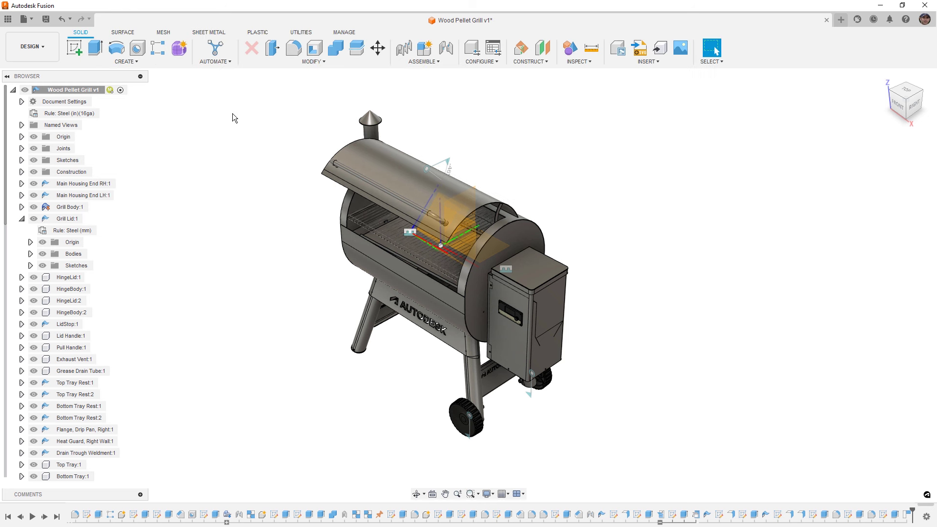
left_click_drag(535, 265, 561, 236)
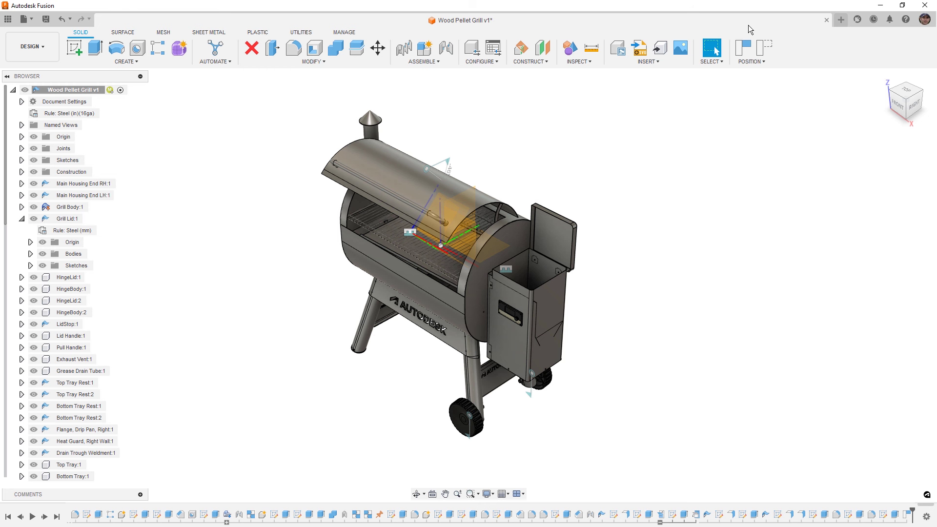
Capture the opened pellet hopper lid as a new position feature after Position6.
left_click(742, 47)
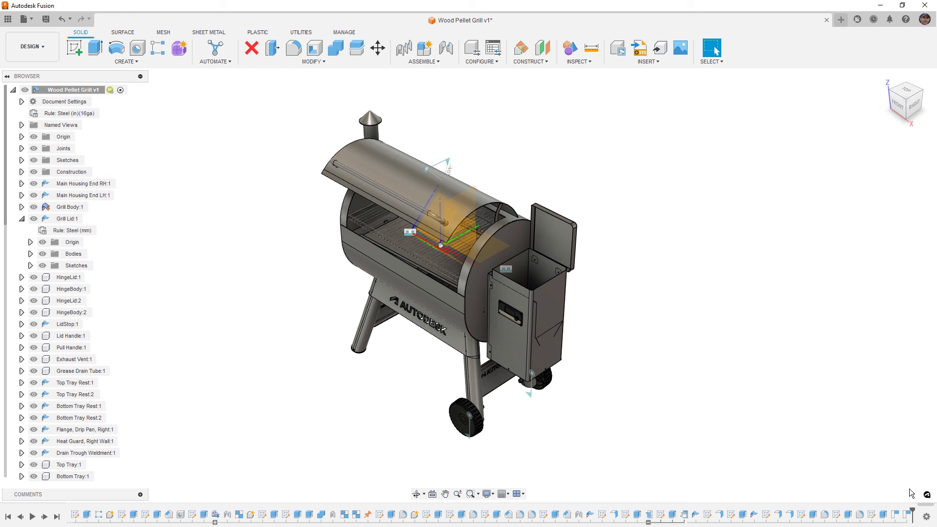
Edit Position6 so the grill lid swings fully open, and finish the position.
double_click(896, 515)
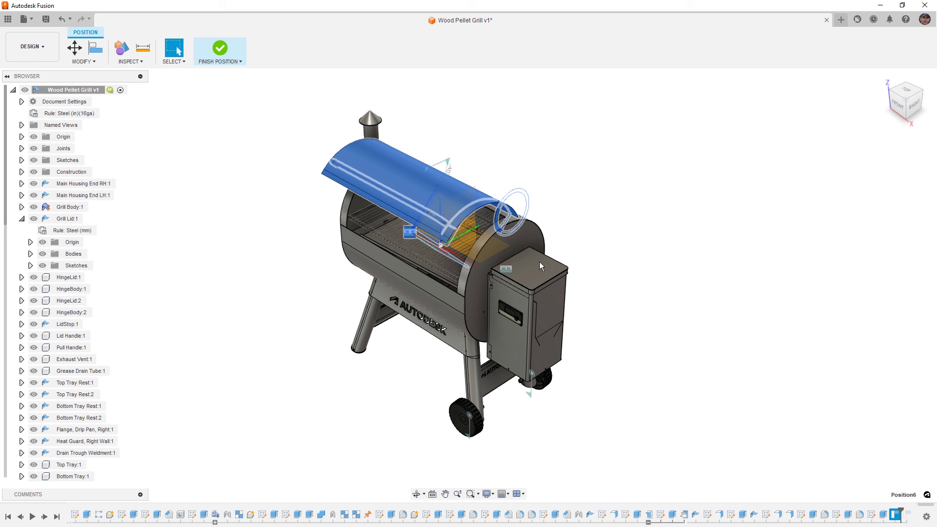
left_click_drag(389, 166, 429, 130)
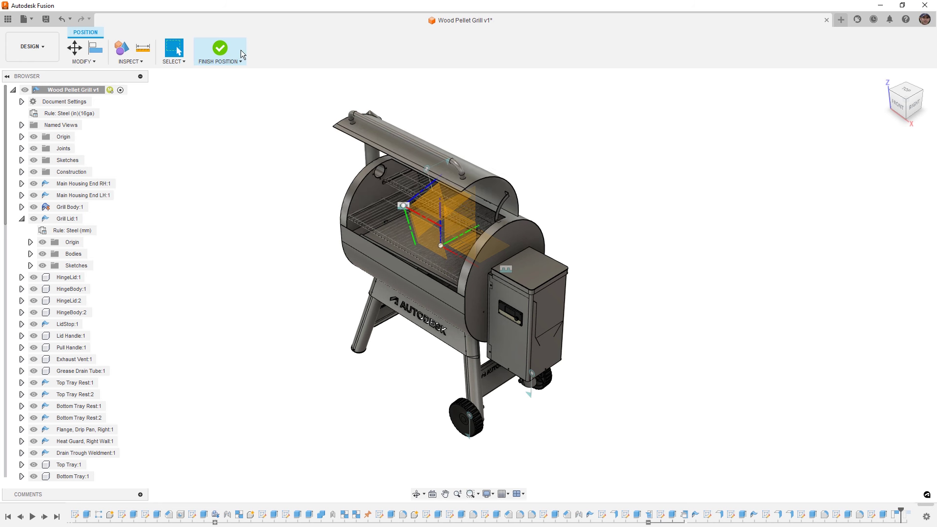
left_click(221, 48)
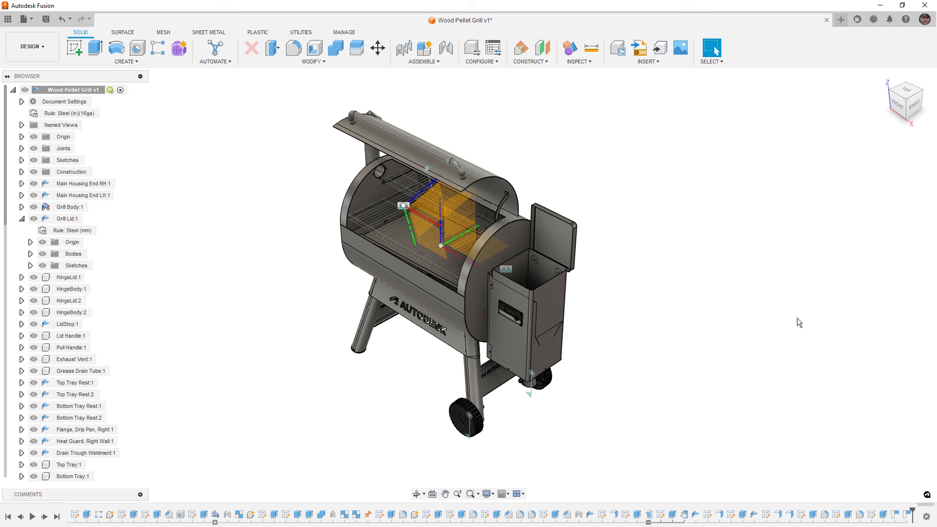
left_click_drag(519, 174, 467, 210)
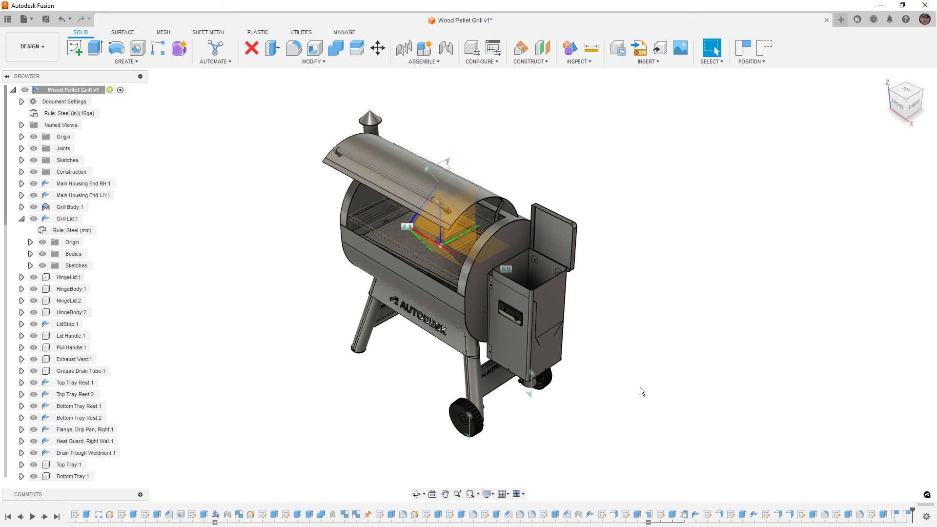
right_click(552, 226)
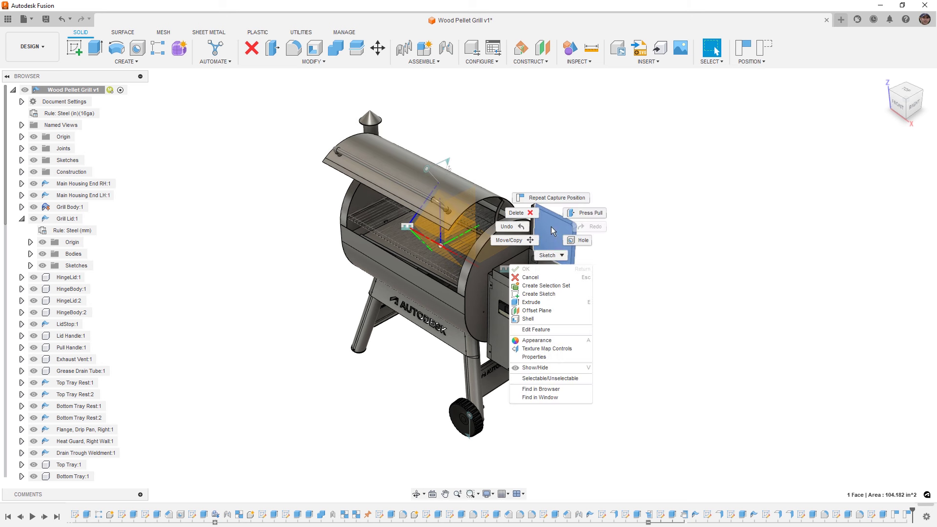
left_click(548, 295)
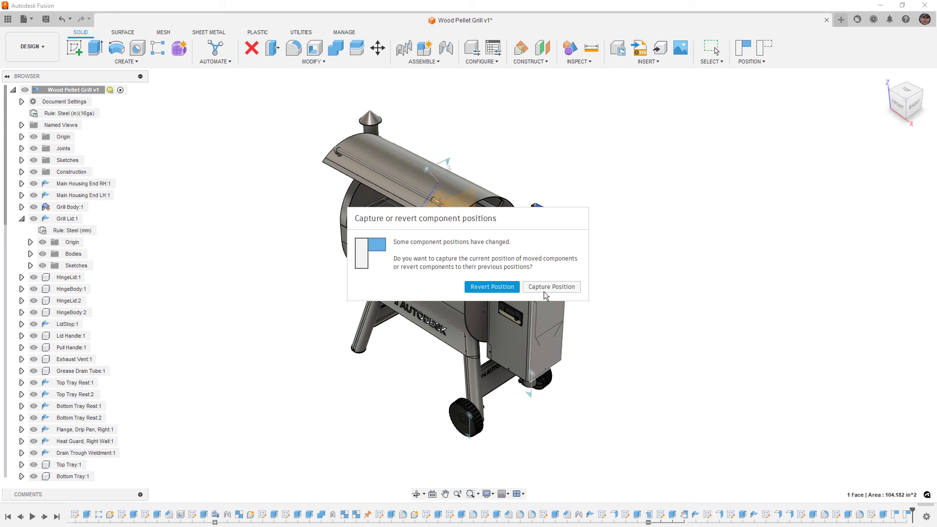
left_click(515, 289)
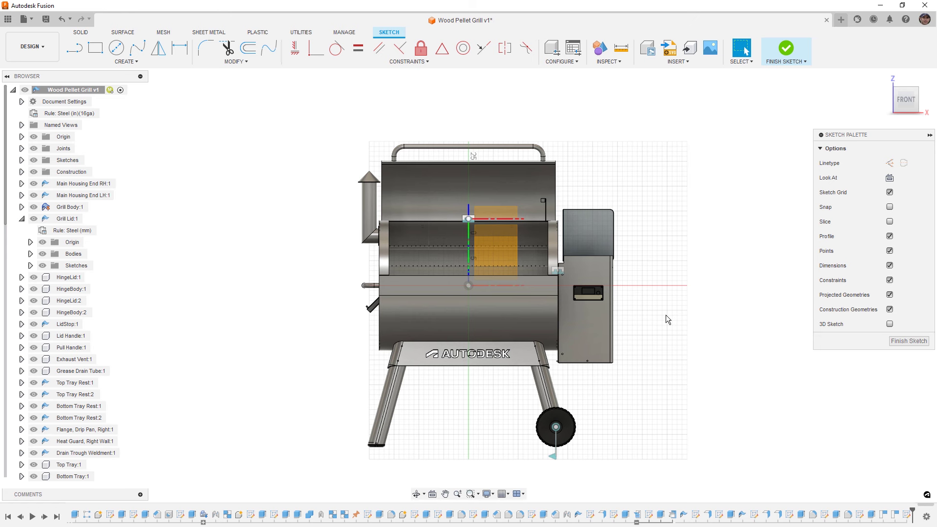
key("ctrl+z")
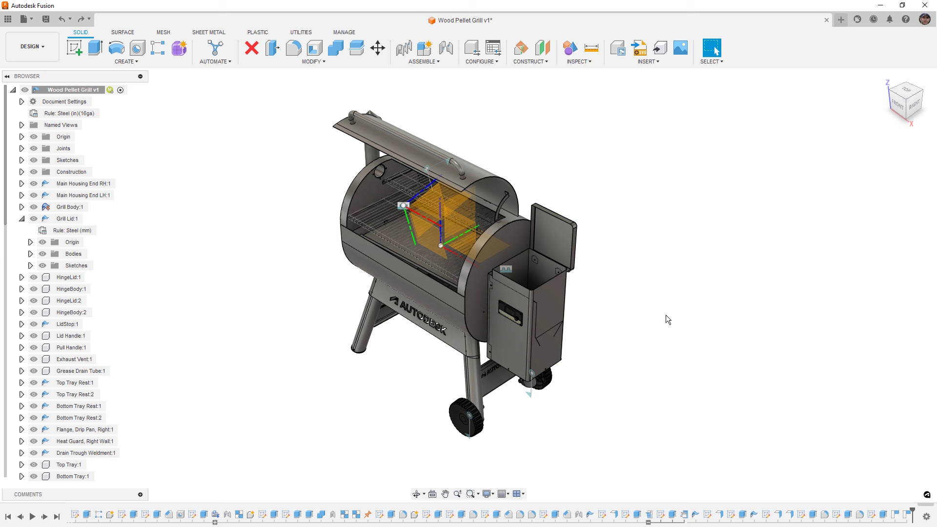
Delete the hopper lid position feature and Position6 from the timeline.
right_click(906, 517)
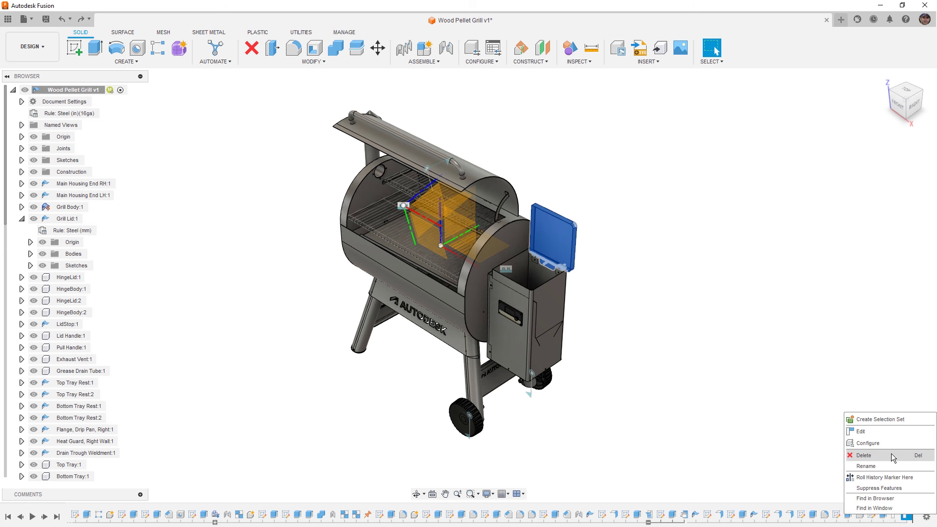
left_click(892, 456)
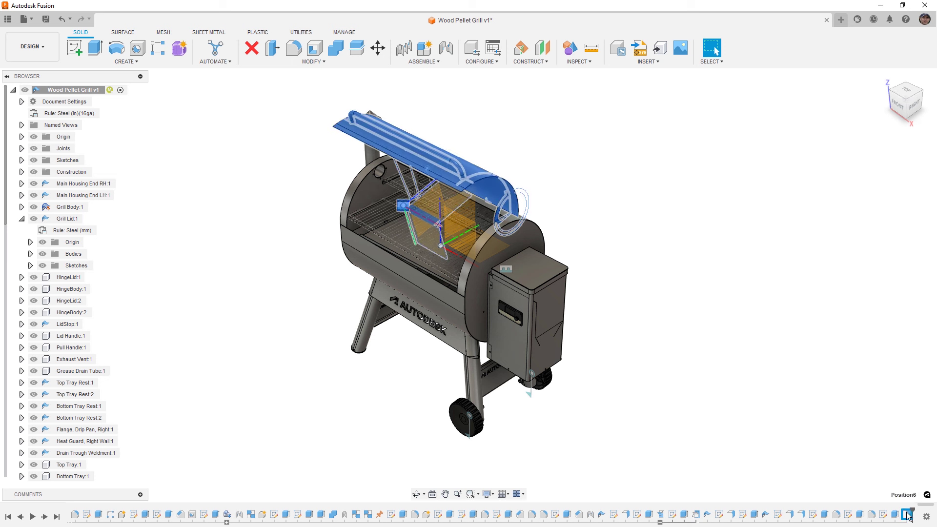
right_click(907, 515)
left_click(893, 454)
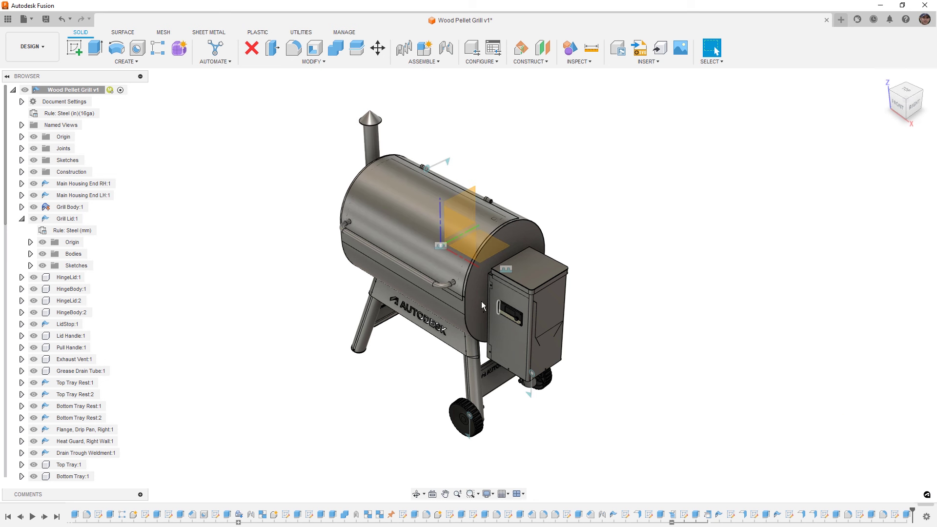
Hide the Grill Lid and assembly origin planes, collapse Grill Lid:1, and select Main Housing End RH:1.
left_click(43, 243)
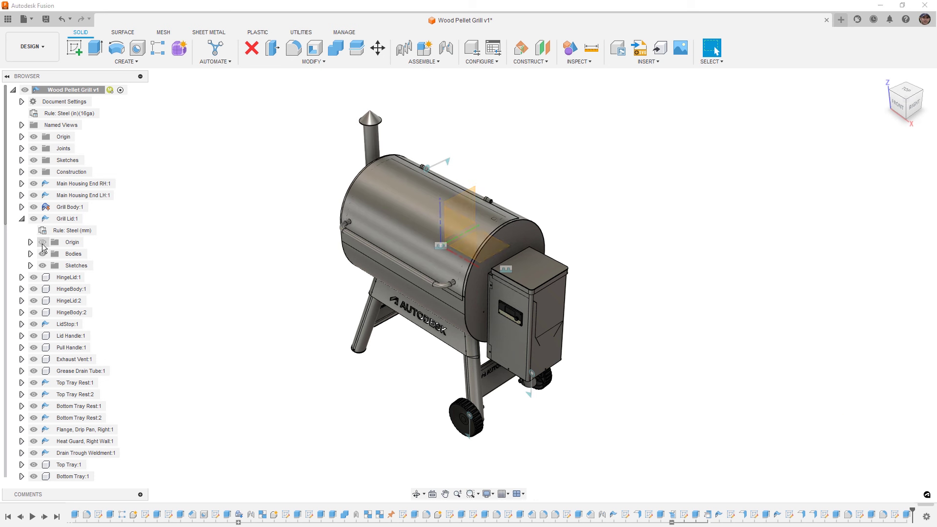
left_click(34, 136)
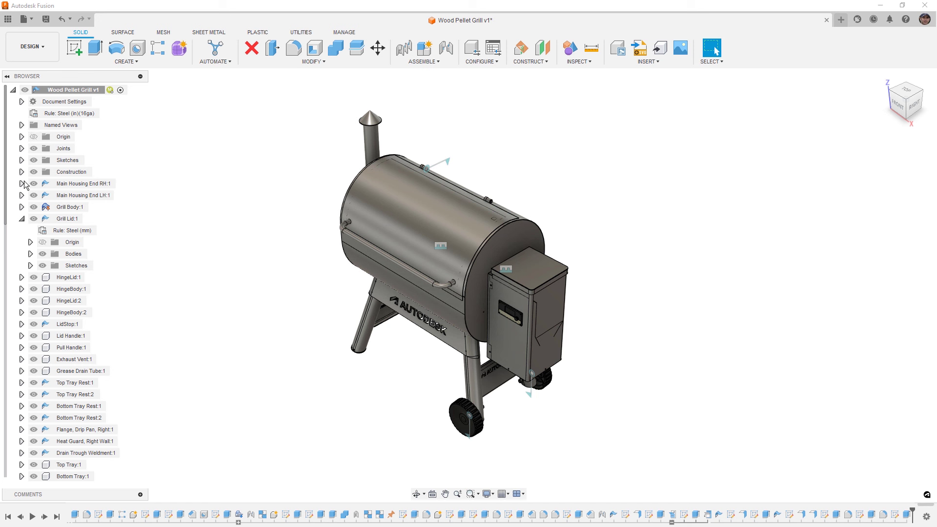
left_click(22, 219)
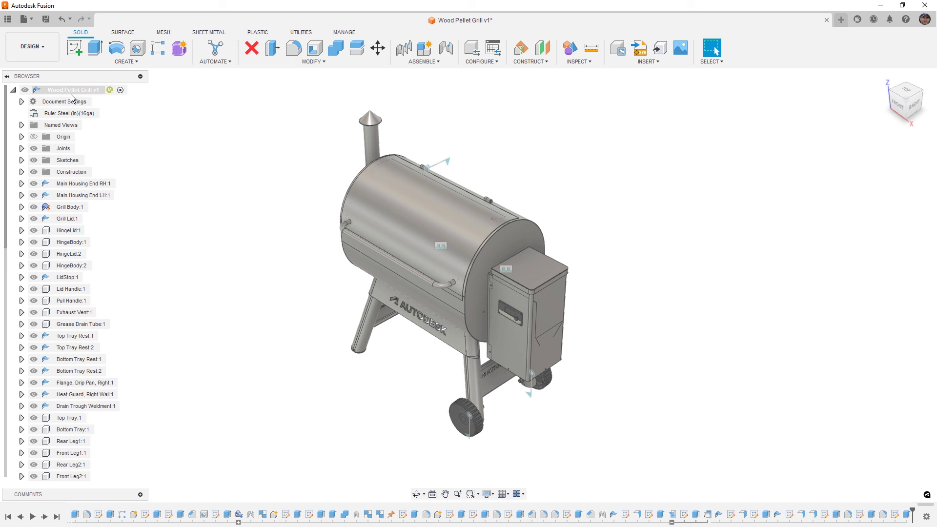
left_click(79, 188)
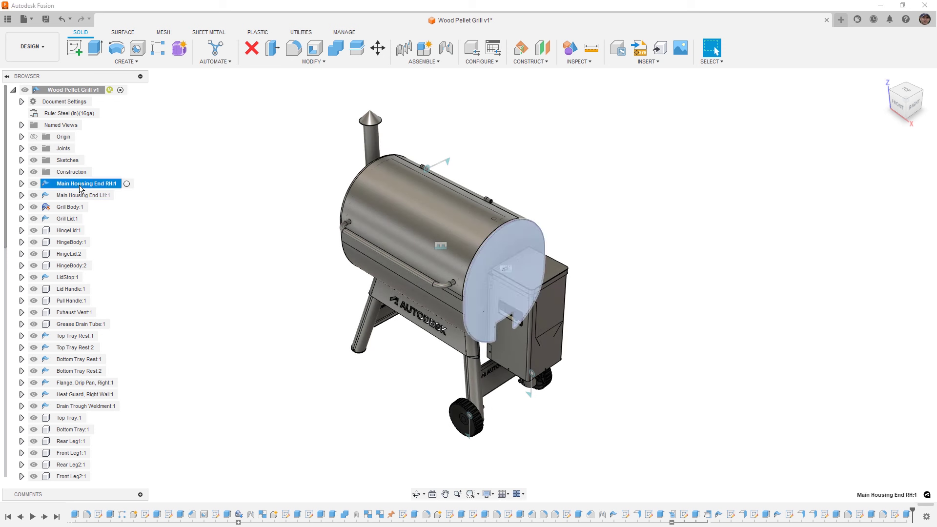